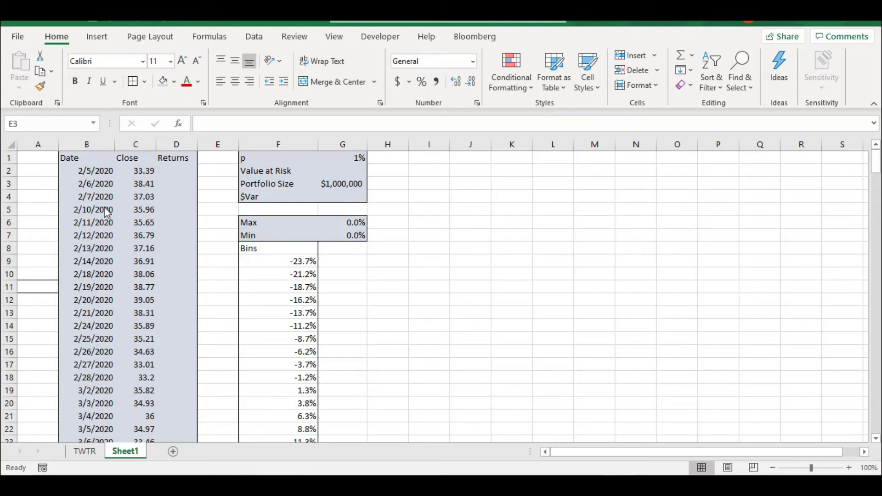
Step: Check the linked closing prices in column C, then move to Returns cell D3
{"action": "left_click", "coordinate": [146, 171]}
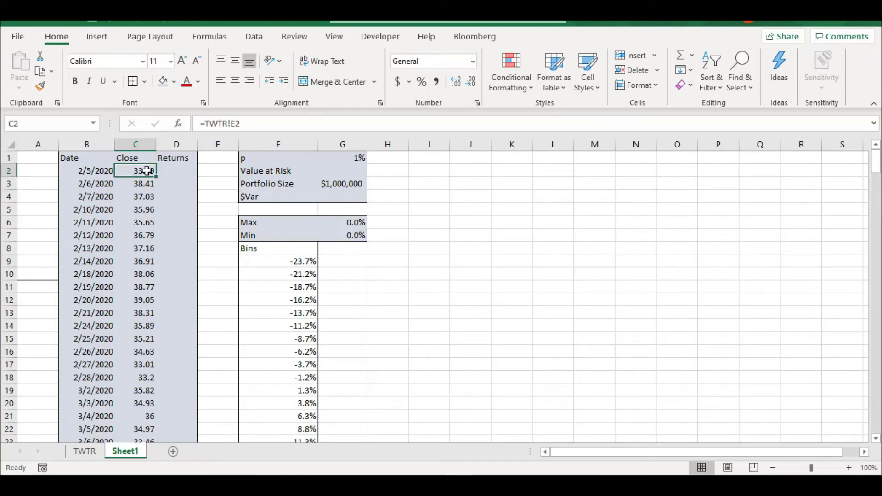
{"action": "key", "text": "Down"}
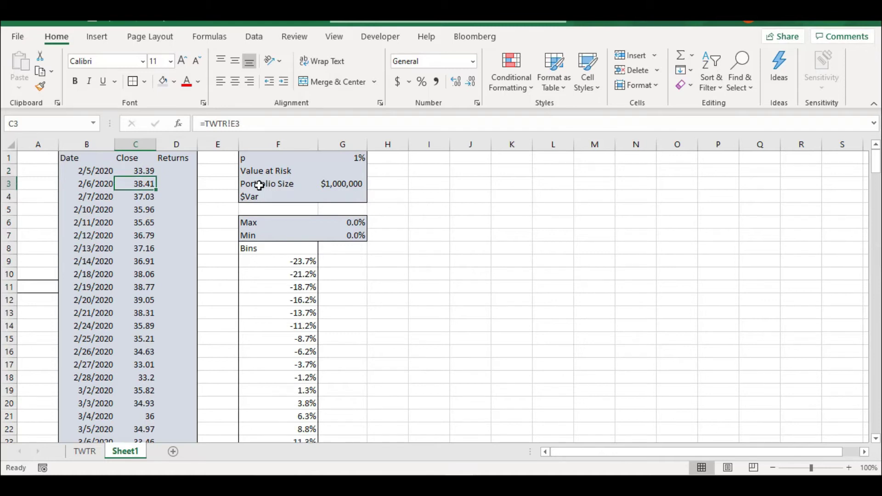
{"action": "key", "text": "Down"}
{"action": "key", "text": "Down"}
{"action": "key", "text": "Down"}
{"action": "key", "text": "Down"}
{"action": "key", "text": "Up"}
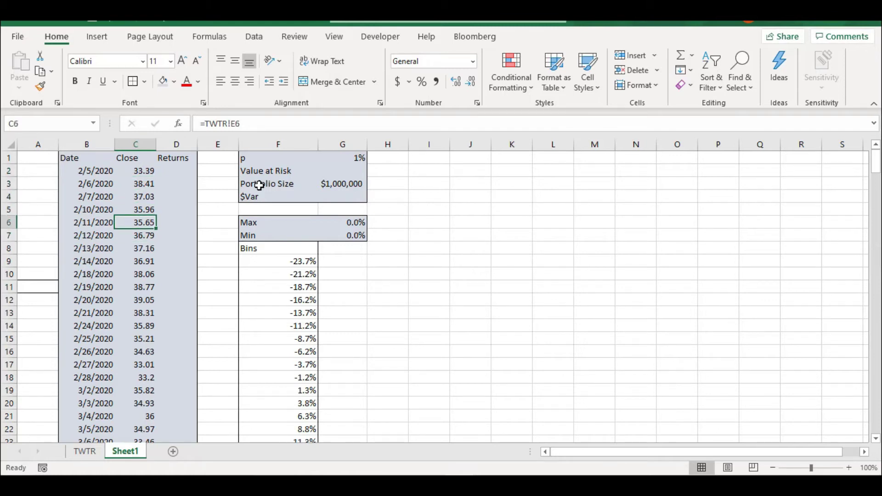
{"action": "key", "text": "Up"}
{"action": "key", "text": "Up"}
{"action": "key", "text": "Up"}
{"action": "key", "text": "Up"}
{"action": "key", "text": "Right"}
{"action": "key", "text": "Down"}
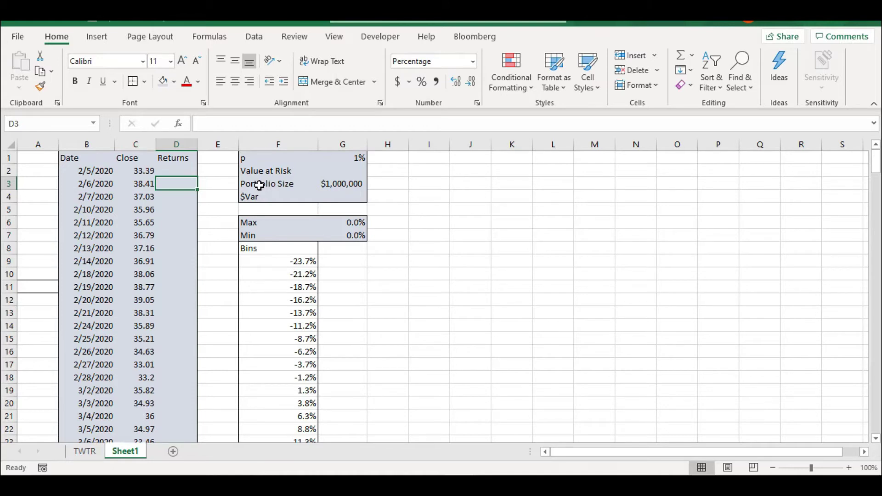
Step: Enter =LN(C3/C2) in D3 and fill it down the Returns column
{"action": "type", "text": "=ln("}
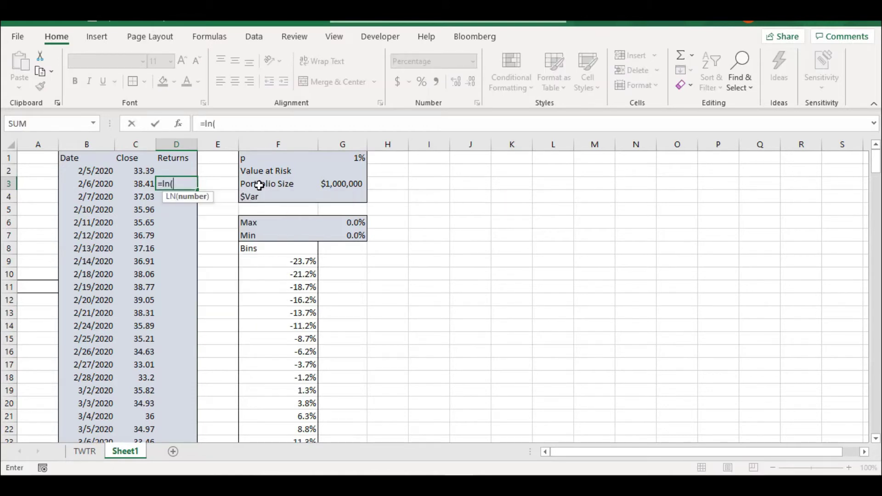
{"action": "left_click", "coordinate": [139, 183]}
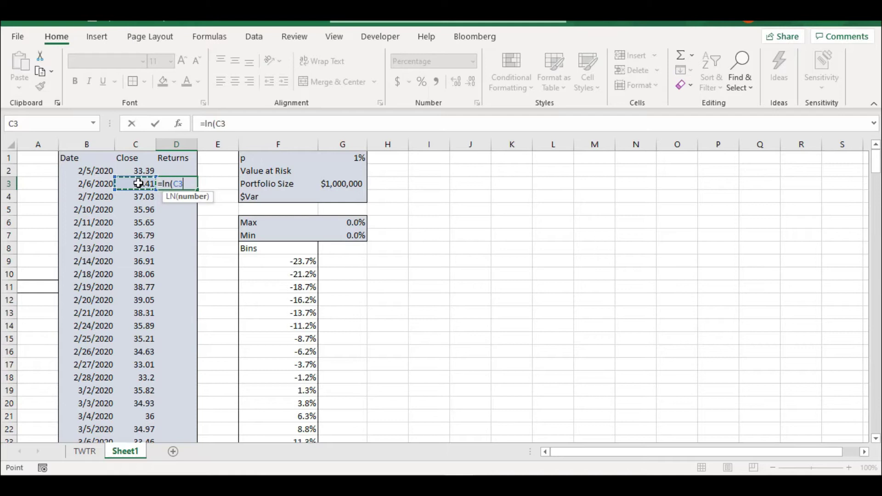
{"action": "type", "text": "/"}
{"action": "left_click", "coordinate": [139, 171]}
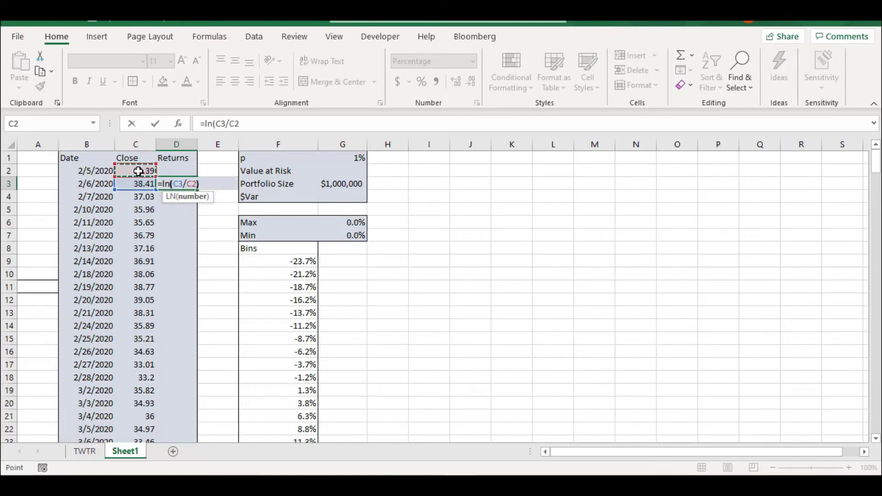
{"action": "type", "text": ")"}
{"action": "key", "text": "Return"}
{"action": "left_click", "coordinate": [189, 180]}
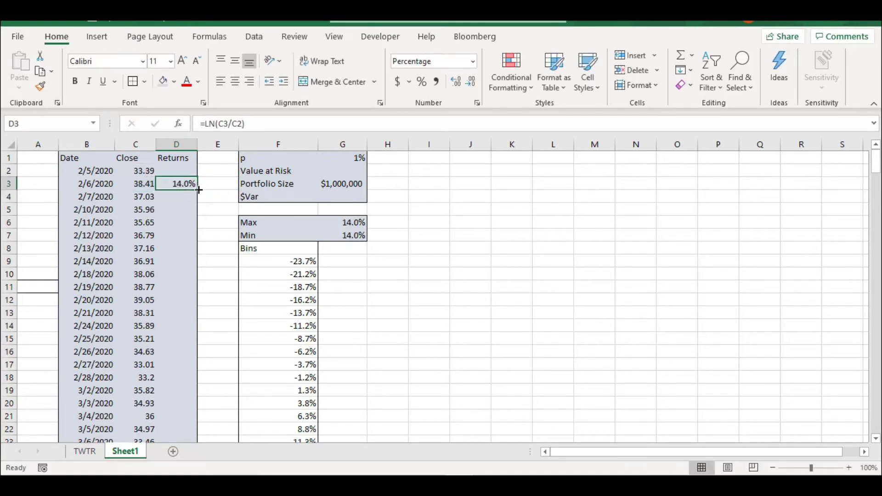
{"action": "double_click", "coordinate": [199, 190]}
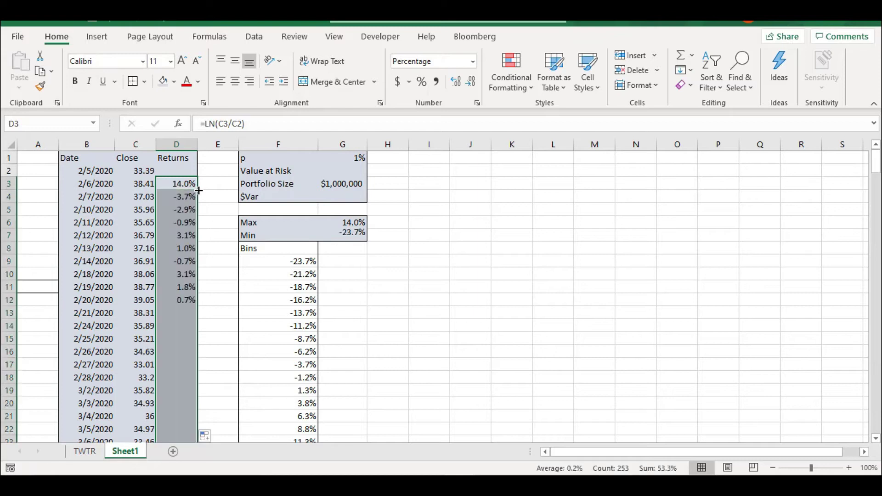
{"action": "left_click", "coordinate": [228, 203]}
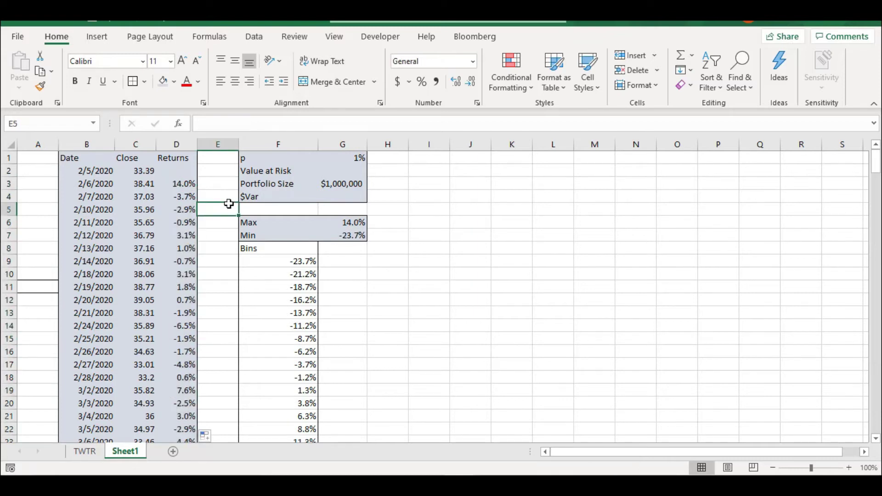
{"action": "left_click", "coordinate": [345, 224]}
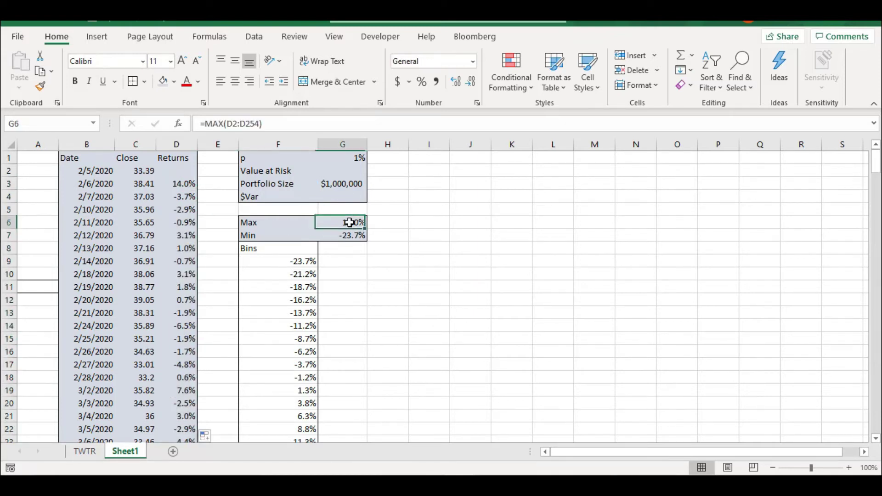
{"action": "key", "text": "Left"}
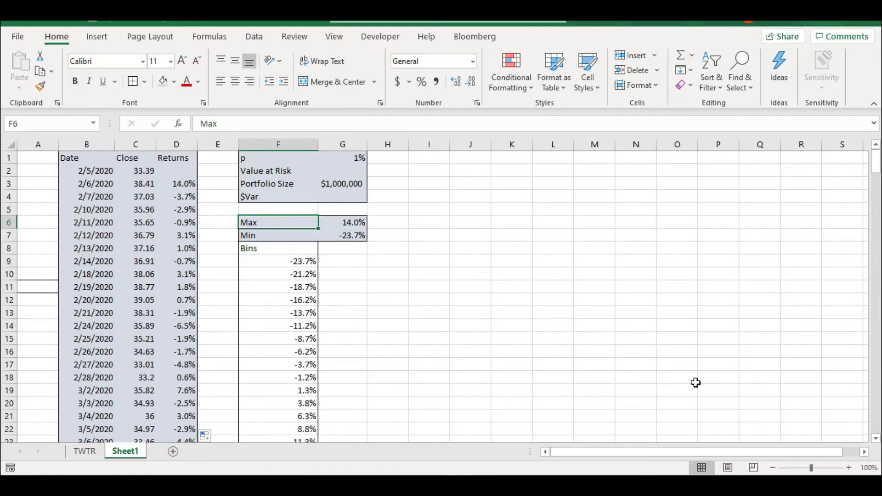
{"action": "key", "text": "Right"}
{"action": "key", "text": "Down"}
{"action": "key", "text": "Left"}
{"action": "key", "text": "Right"}
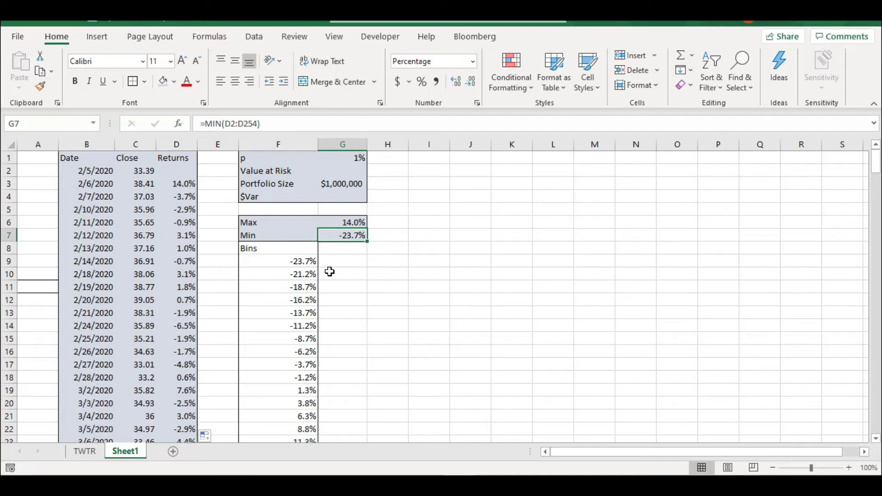
{"action": "left_click", "coordinate": [300, 260]}
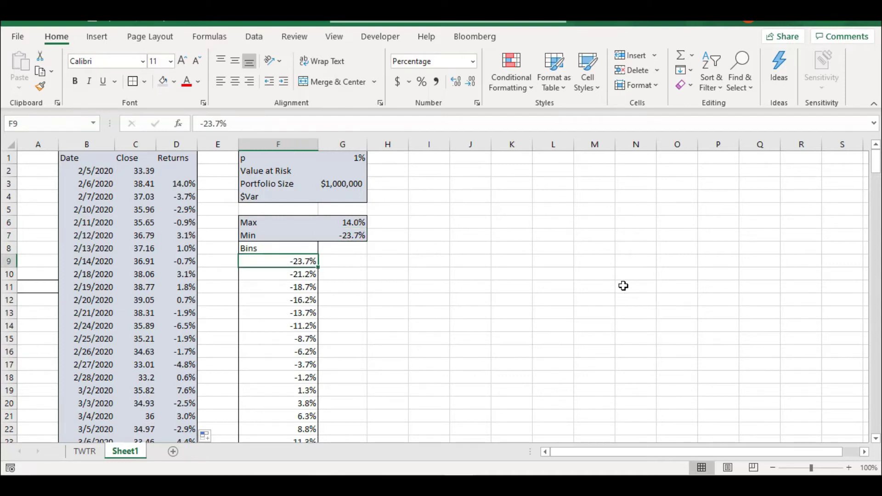
{"action": "key", "text": "Up"}
{"action": "key", "text": "Up"}
{"action": "key", "text": "Right"}
{"action": "key", "text": "Down"}
{"action": "key", "text": "Left"}
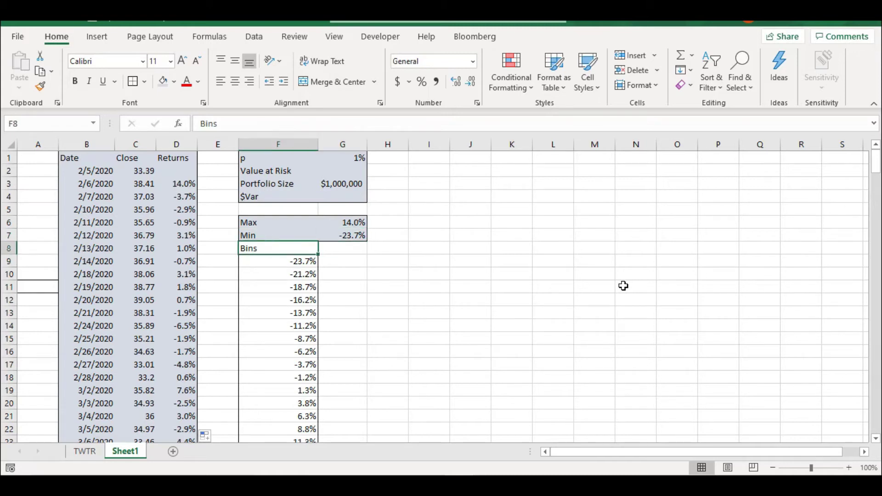
{"action": "key", "text": "Down"}
{"action": "key", "text": "Down"}
{"action": "key", "text": "Down"}
{"action": "key", "text": "Down"}
{"action": "scroll", "coordinate": [624, 285], "scroll_direction": "down", "scroll_amount": 1}
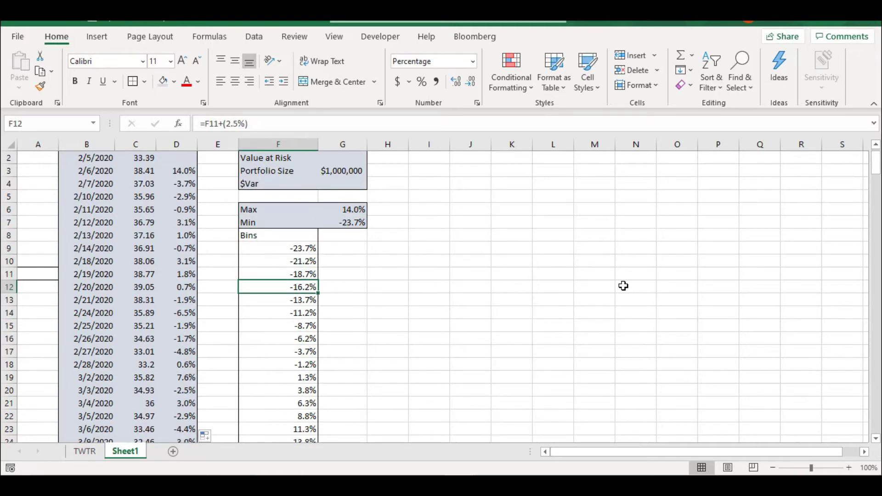
{"action": "scroll", "coordinate": [624, 286], "scroll_direction": "down", "scroll_amount": 2}
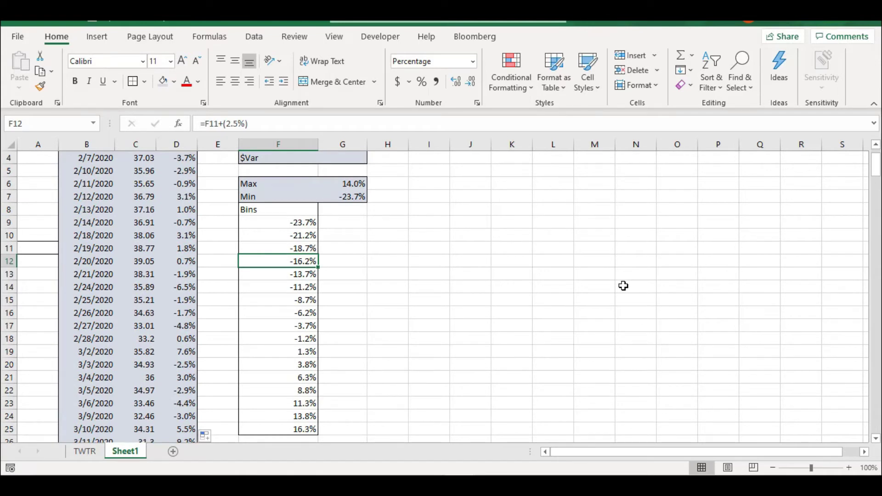
{"action": "scroll", "coordinate": [624, 285], "scroll_direction": "up", "scroll_amount": 2}
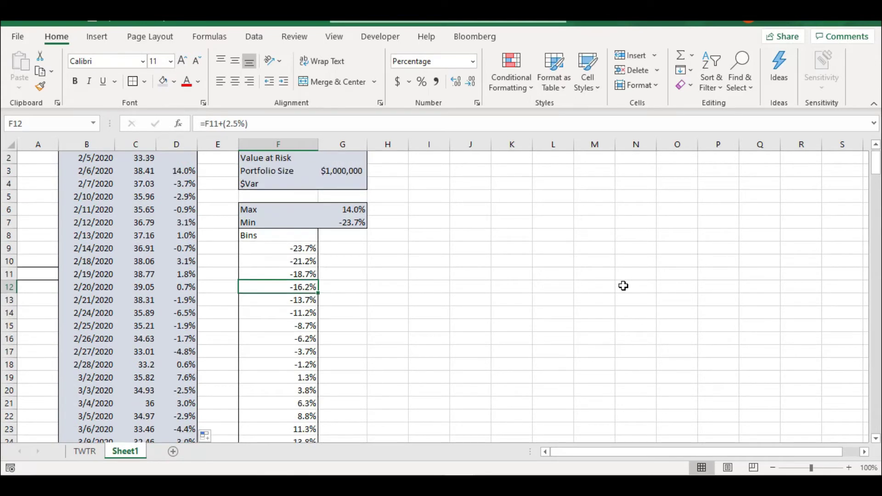
{"action": "scroll", "coordinate": [623, 286], "scroll_direction": "up", "scroll_amount": 1}
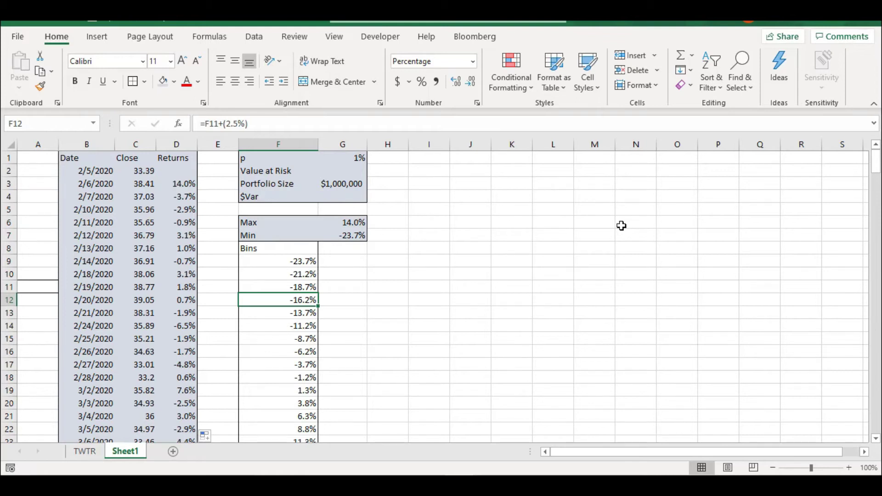
{"action": "key", "text": "Up"}
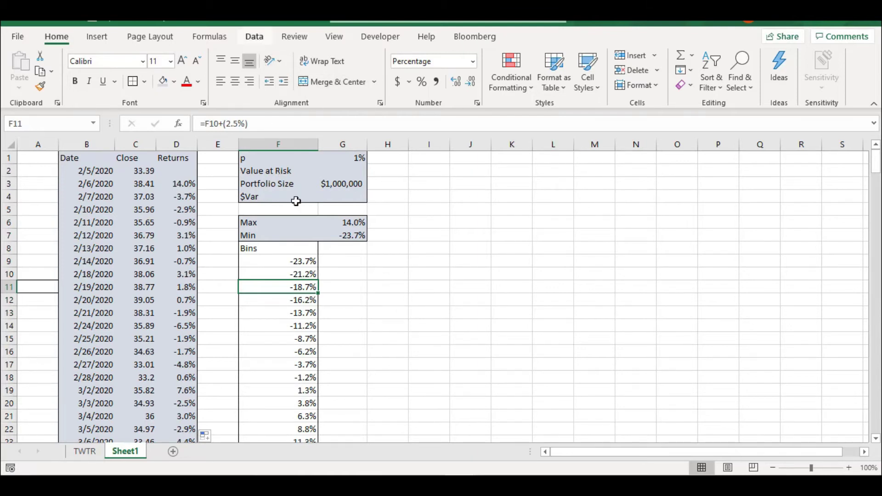
Step: Start a Data Analysis Histogram with input range D3:D255
{"action": "left_click", "coordinate": [248, 37]}
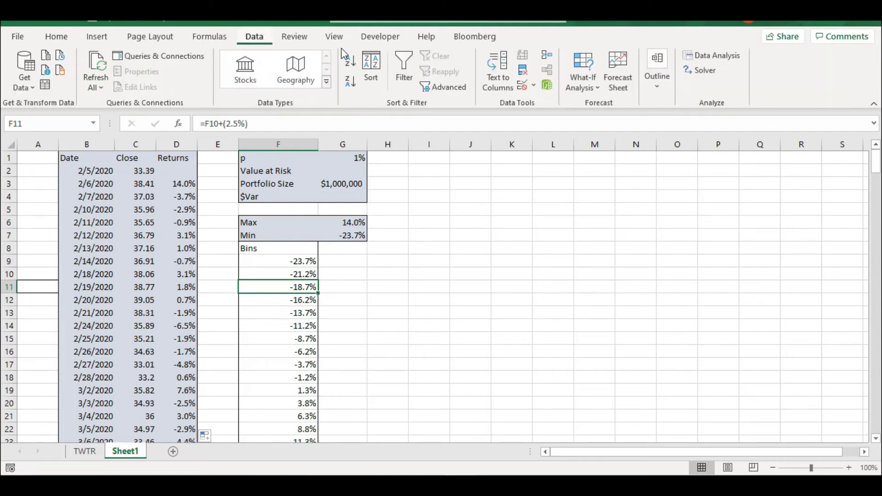
{"action": "left_click", "coordinate": [720, 55]}
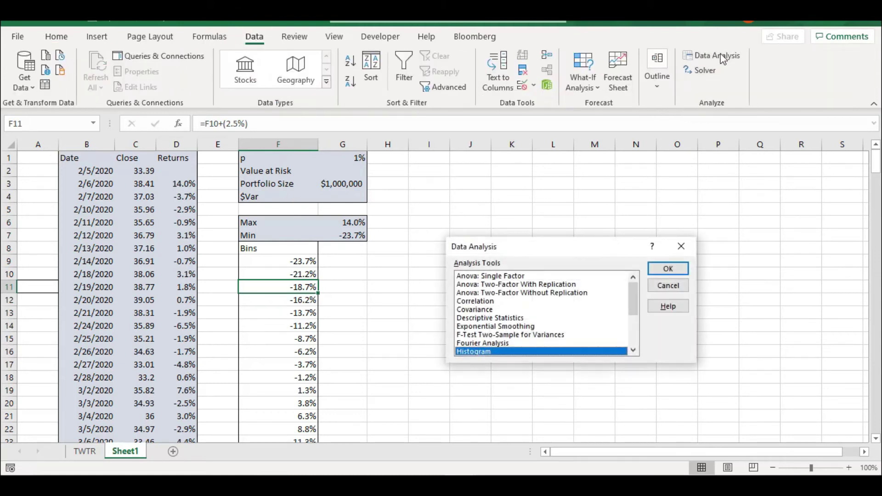
{"action": "left_click", "coordinate": [663, 268]}
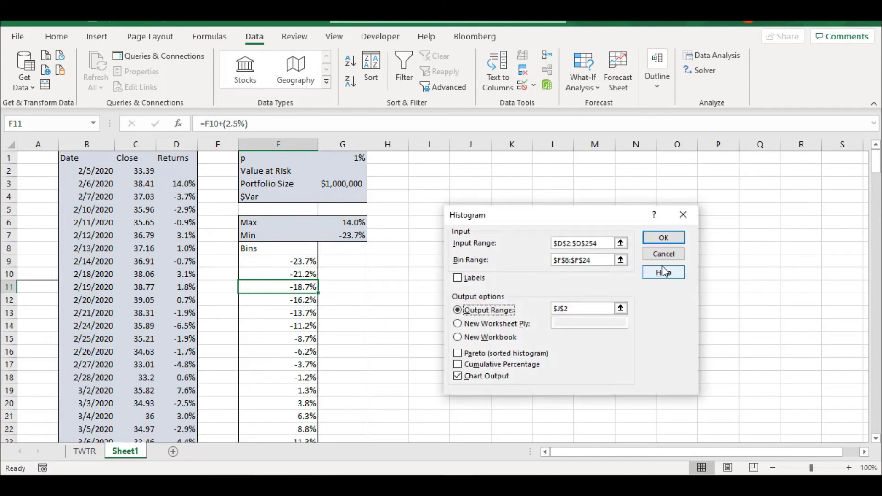
{"action": "left_click", "coordinate": [620, 243]}
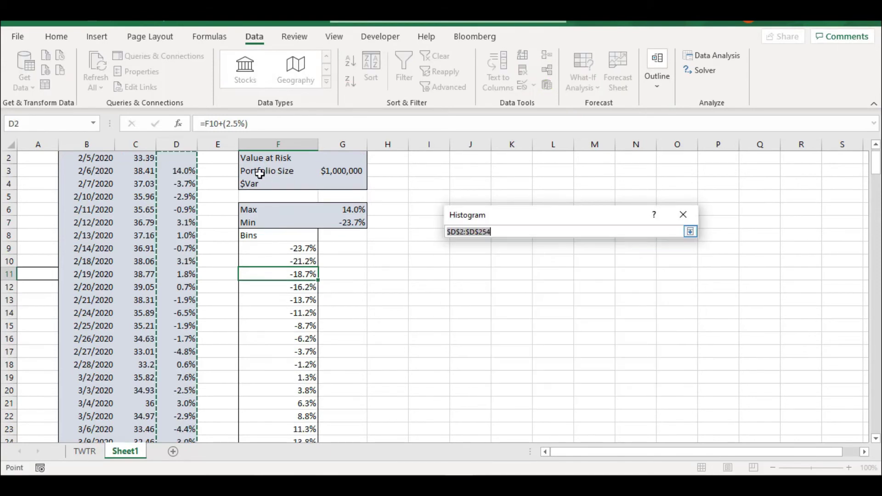
{"action": "left_click", "coordinate": [187, 174]}
{"action": "key", "text": "shift+Down"}
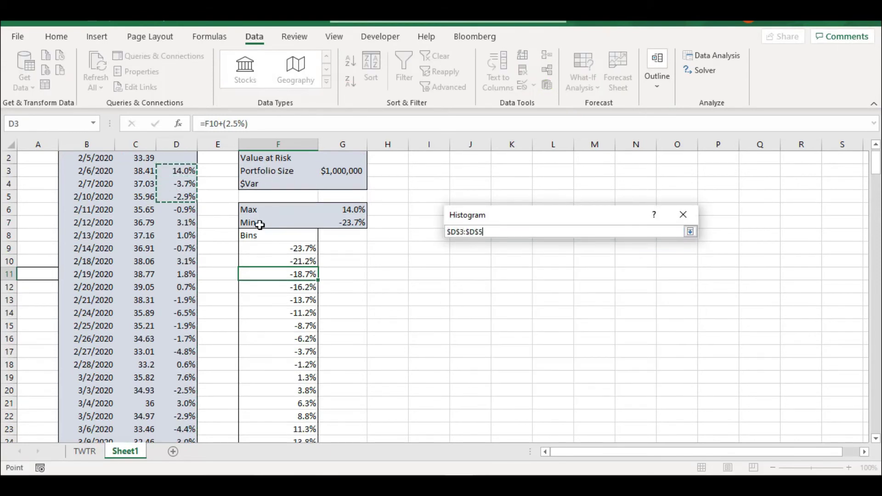
{"action": "key", "text": "ctrl+shift+Down"}
{"action": "key", "text": "Return"}
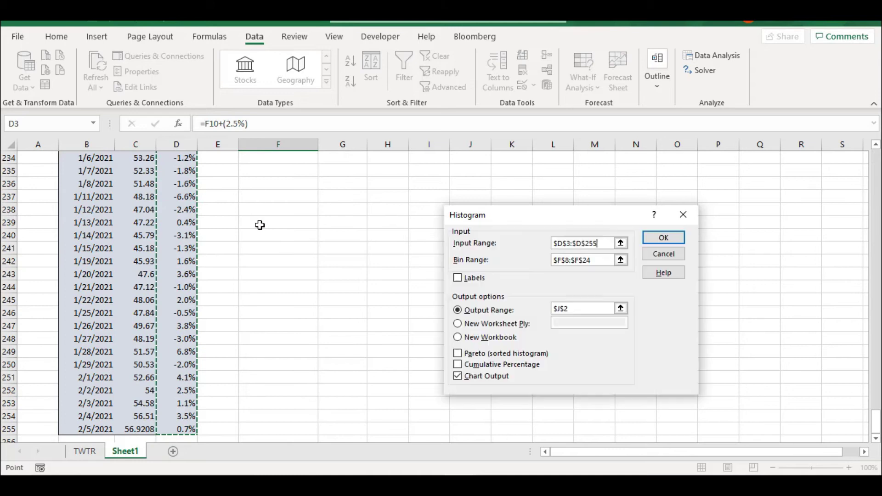
Step: Set the histogram bin range to F9:F25
{"action": "left_click", "coordinate": [621, 260]}
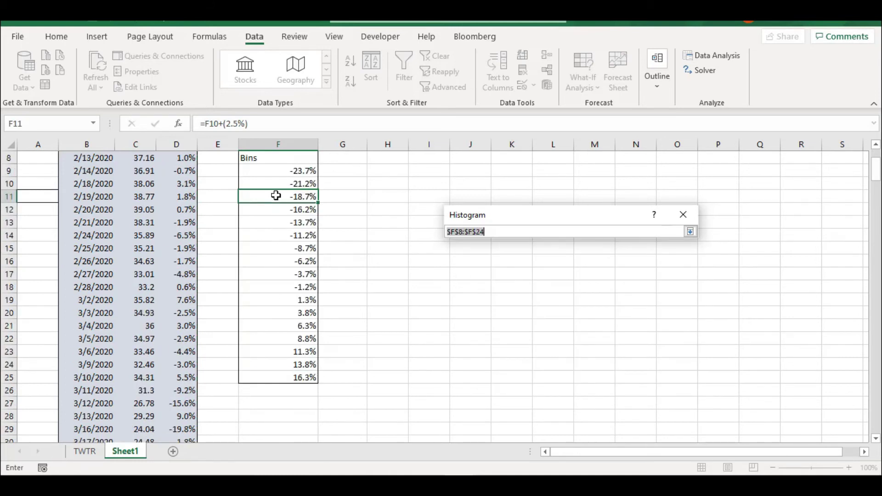
{"action": "left_click", "coordinate": [265, 171]}
{"action": "key", "text": "shift+Down"}
{"action": "key", "text": "shift+Down"}
{"action": "key", "text": "shift+Down"}
{"action": "key", "text": "shift+Down"}
{"action": "key", "text": "shift+Down"}
{"action": "key", "text": "shift+Down"}
{"action": "key", "text": "shift+Down"}
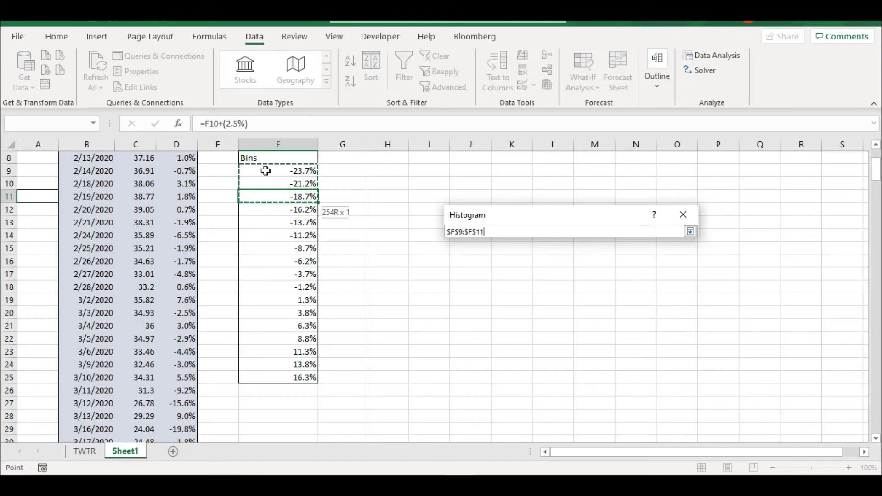
{"action": "key", "text": "shift+Down"}
{"action": "key", "text": "shift+Down"}
{"action": "key", "text": "shift+Down"}
{"action": "key", "text": "shift+Down"}
{"action": "key", "text": "shift+Down"}
{"action": "key", "text": "shift+Down"}
{"action": "key", "text": "shift+Down"}
{"action": "key", "text": "shift+Down"}
{"action": "key", "text": "shift+Down"}
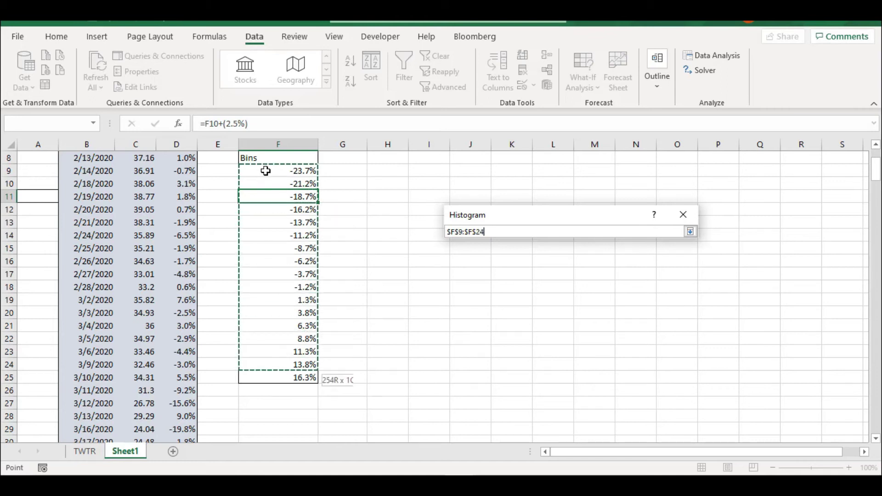
{"action": "key", "text": "Return"}
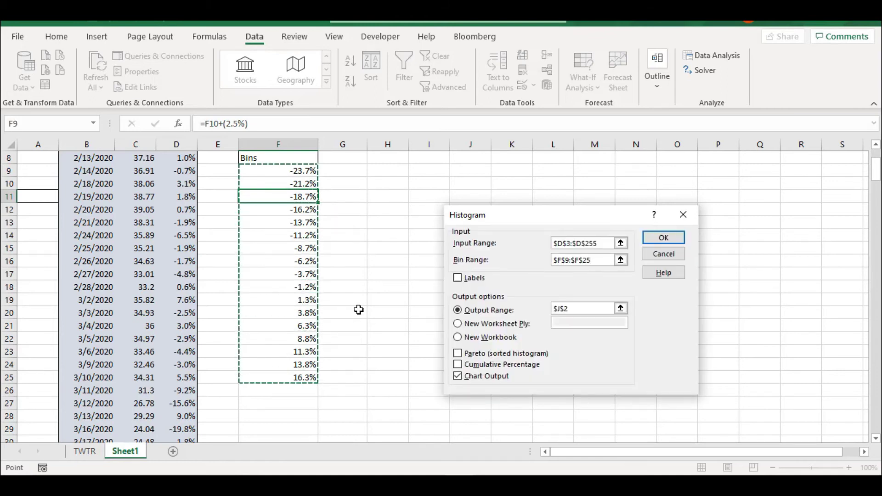
Step: Send the histogram output to I10 and generate the table and chart
{"action": "scroll", "coordinate": [303, 323], "scroll_direction": "up", "scroll_amount": 3}
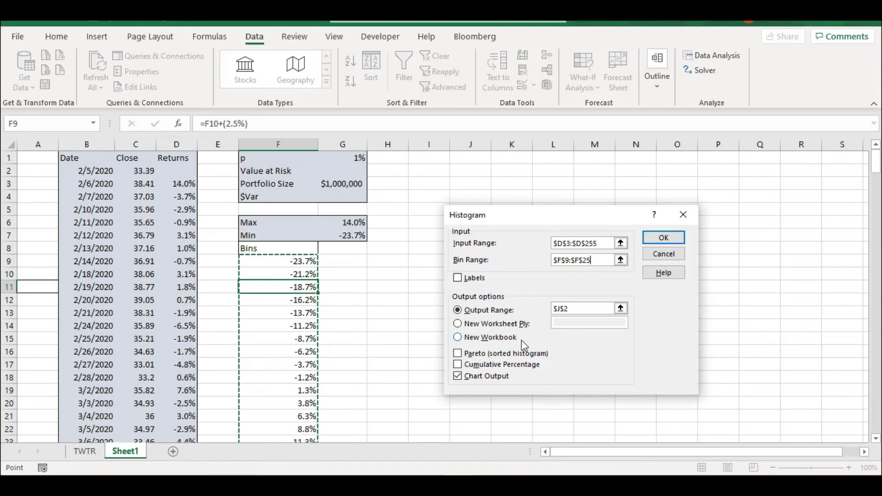
{"action": "left_click", "coordinate": [621, 309]}
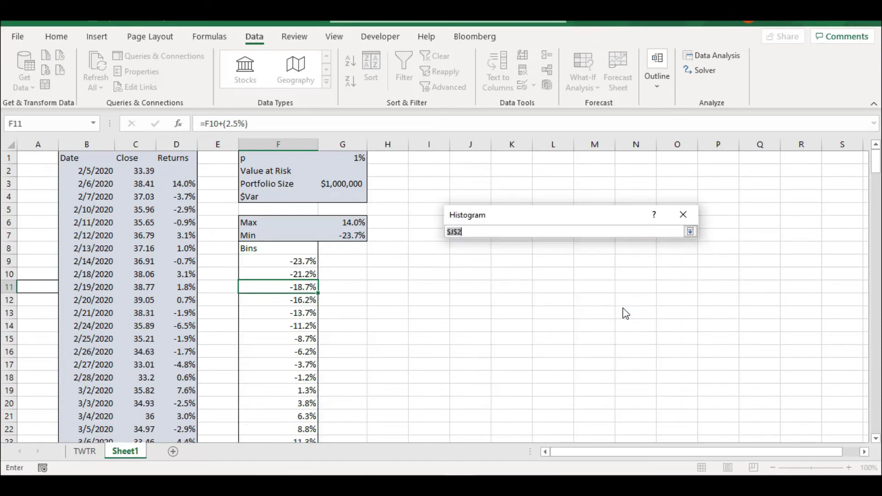
{"action": "left_click", "coordinate": [431, 276]}
{"action": "key", "text": "Return"}
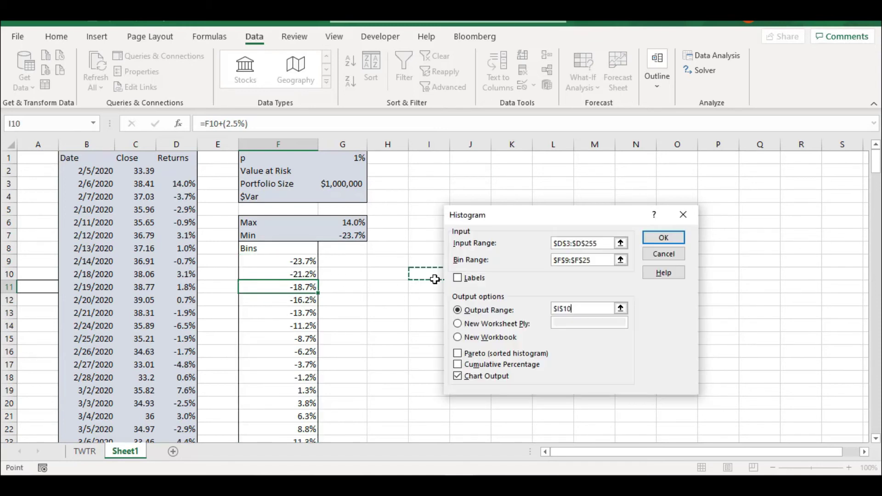
{"action": "left_click", "coordinate": [656, 238]}
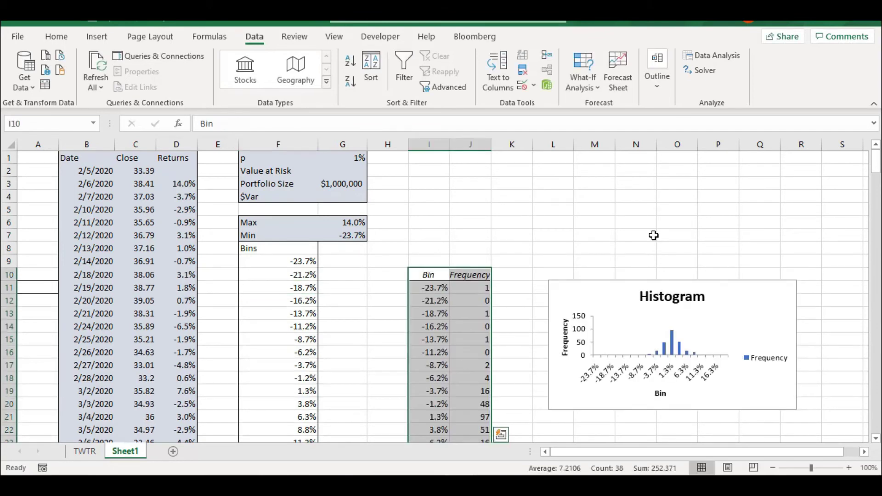
Step: Enlarge the histogram chart until all bin labels through More show, then shift it slightly lower
{"action": "scroll", "coordinate": [650, 235], "scroll_direction": "down", "scroll_amount": 1}
{"action": "left_click", "coordinate": [566, 261]}
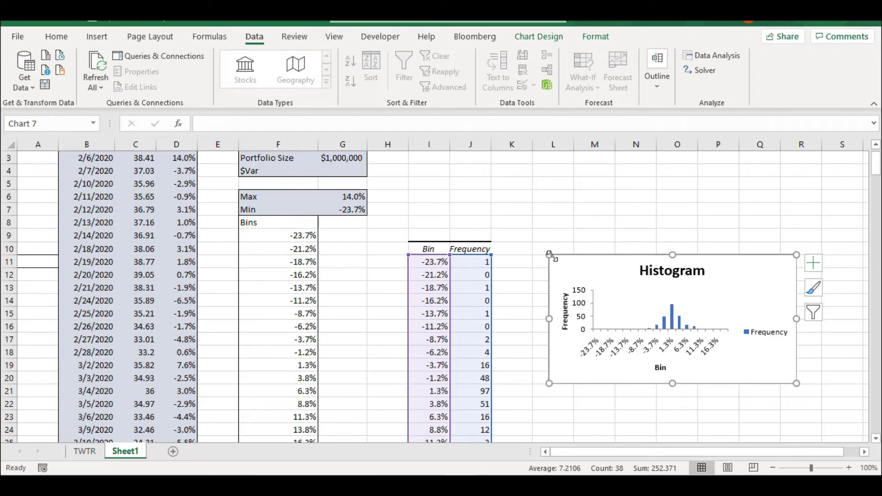
{"action": "left_click_drag", "start_coordinate": [549, 254], "coordinate": [519, 216]}
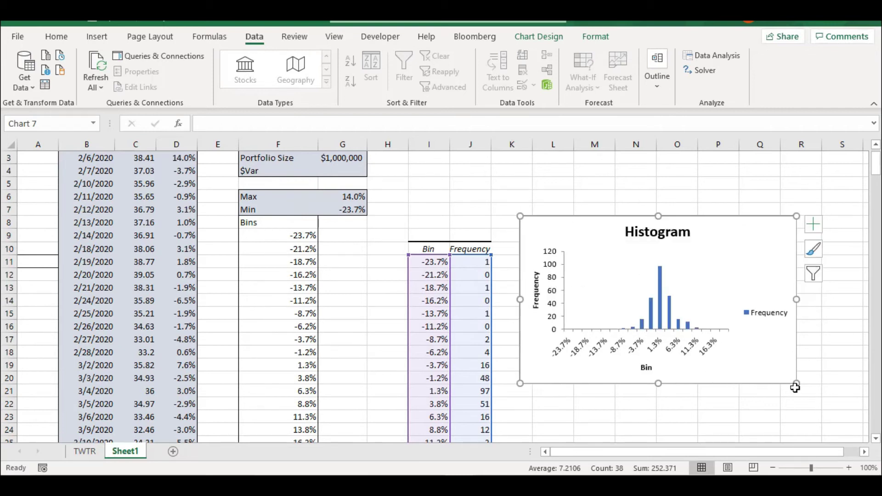
{"action": "left_click_drag", "start_coordinate": [795, 384], "coordinate": [832, 394]}
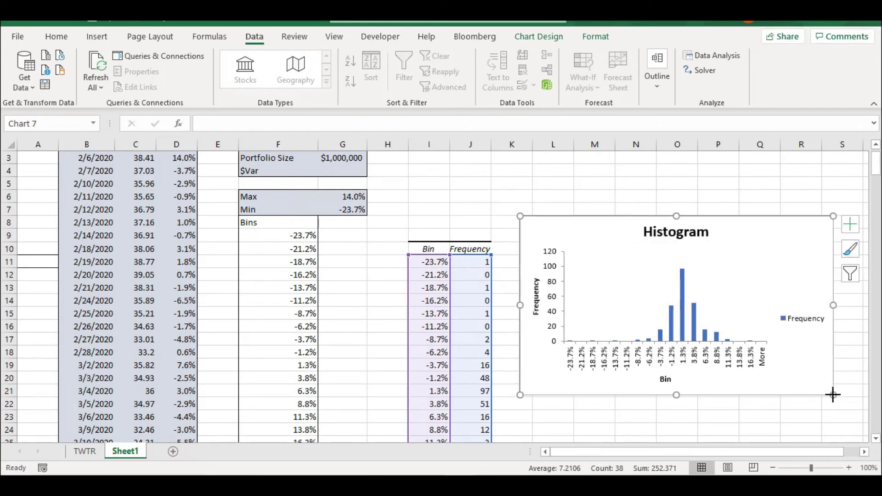
{"action": "left_click", "coordinate": [725, 426]}
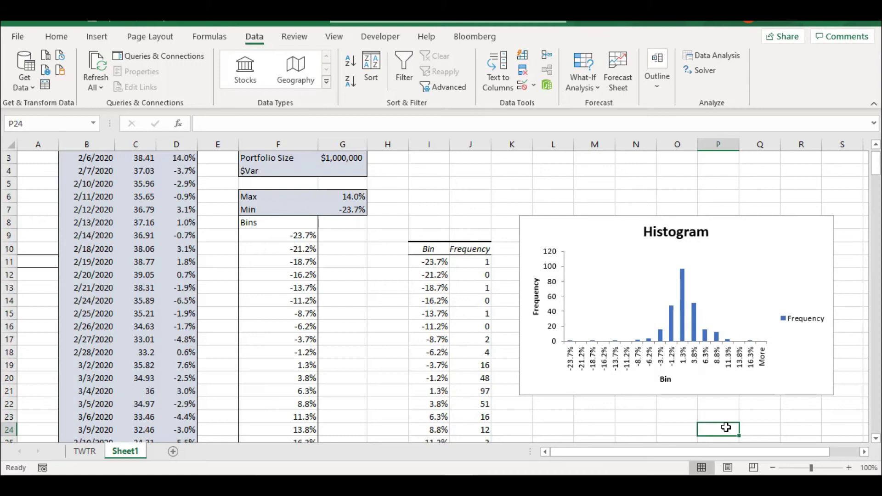
{"action": "left_click_drag", "start_coordinate": [557, 222], "coordinate": [551, 256]}
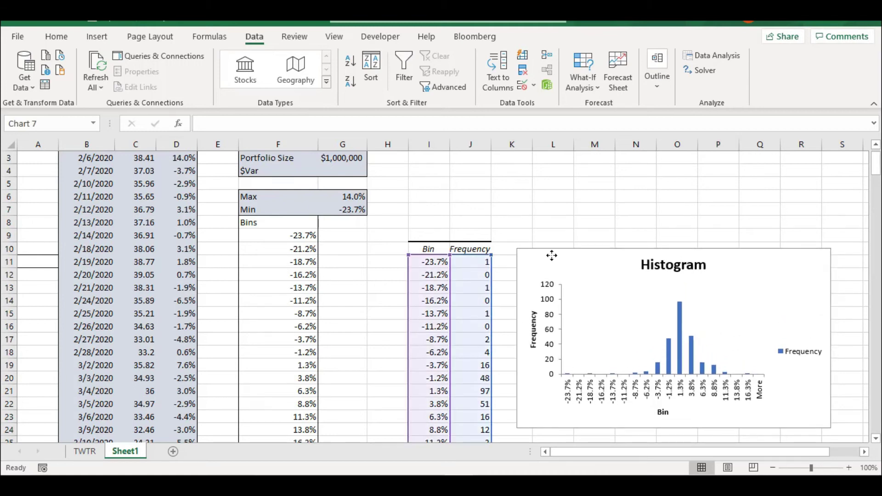
{"action": "left_click", "coordinate": [571, 230]}
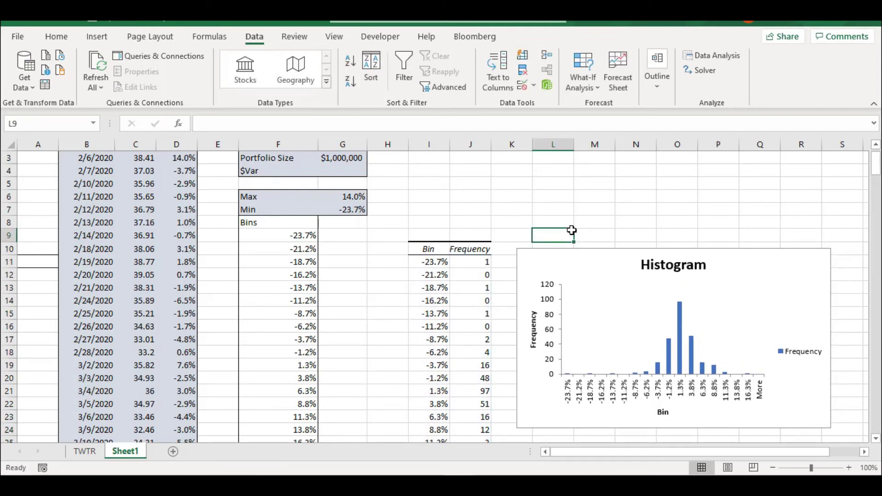
Step: Review the frequencies, peaking at 97 returns in the 1.3% bin
{"action": "scroll", "coordinate": [571, 230], "scroll_direction": "up", "scroll_amount": 1}
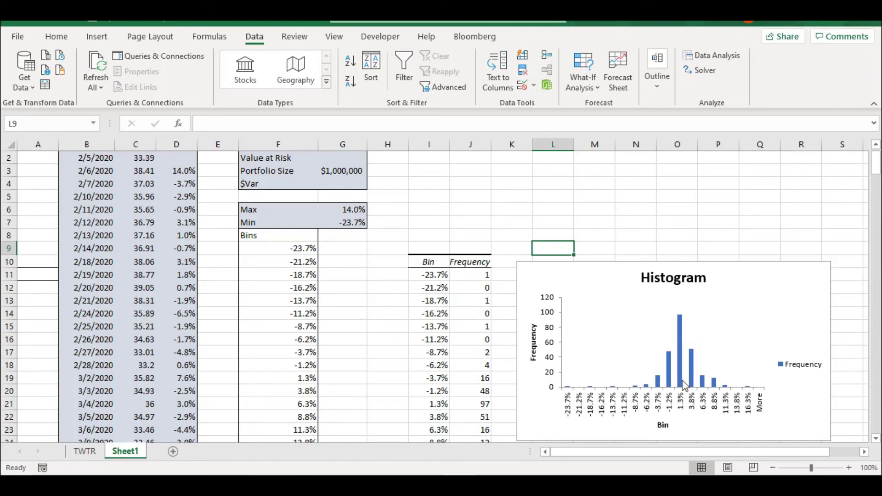
{"action": "mouse_move", "coordinate": [671, 380]}
{"action": "left_click", "coordinate": [603, 248]}
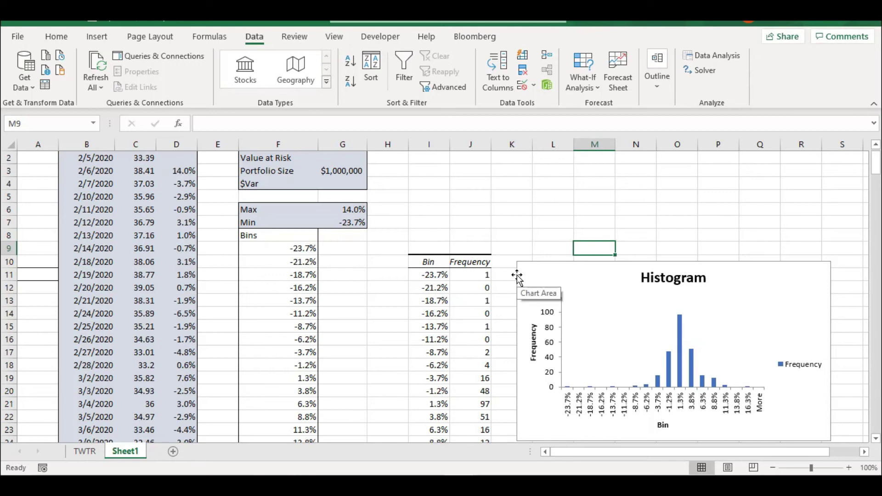
{"action": "left_click", "coordinate": [464, 203]}
{"action": "scroll", "coordinate": [464, 205], "scroll_direction": "up", "scroll_amount": 1}
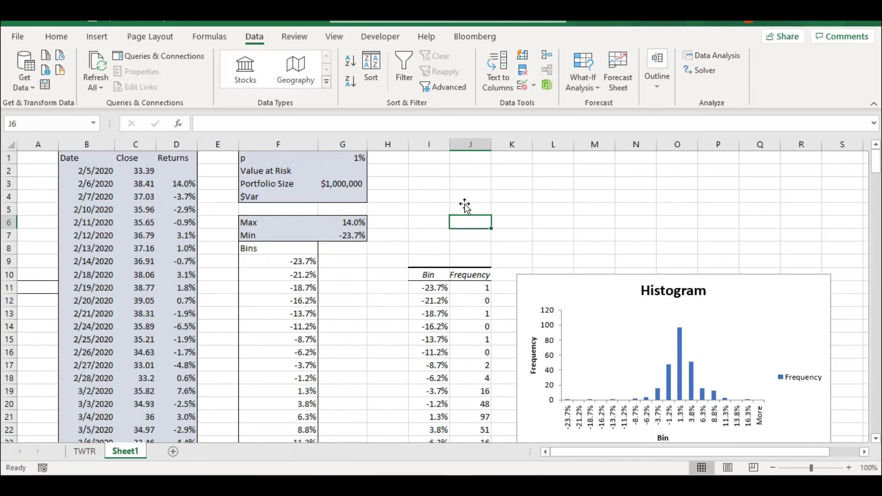
{"action": "left_click", "coordinate": [342, 170]}
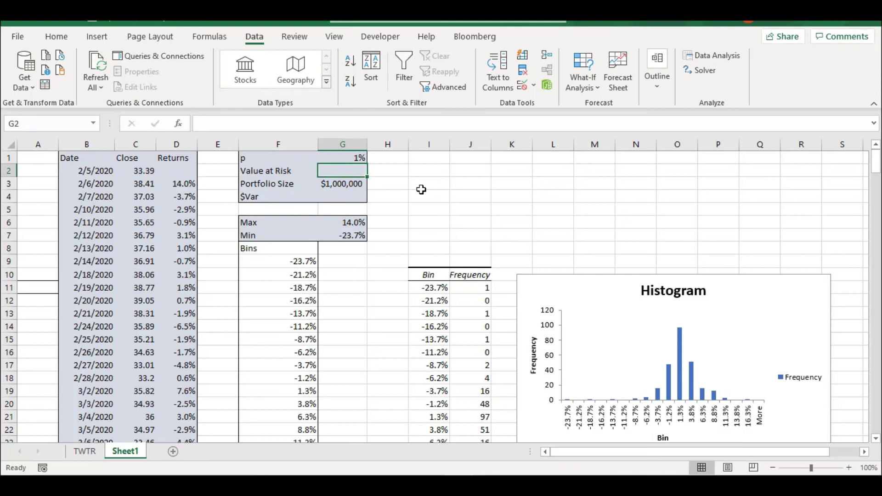
{"action": "key", "text": "Up"}
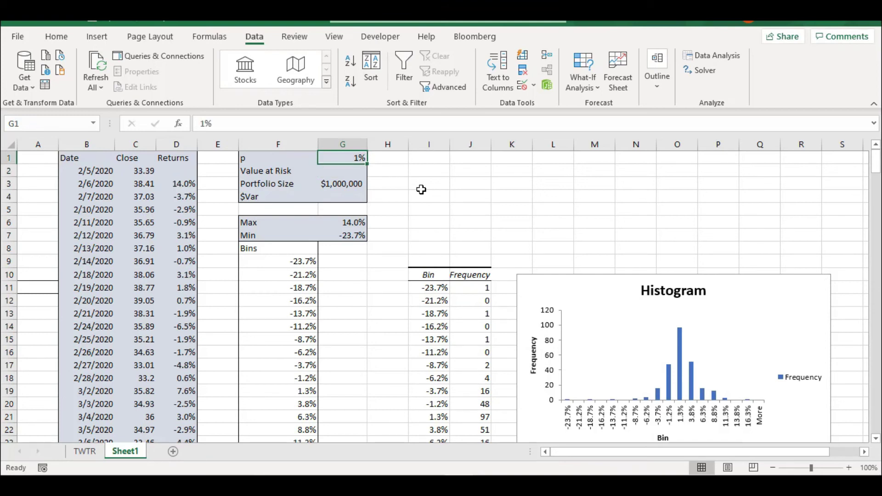
{"action": "key", "text": "Down"}
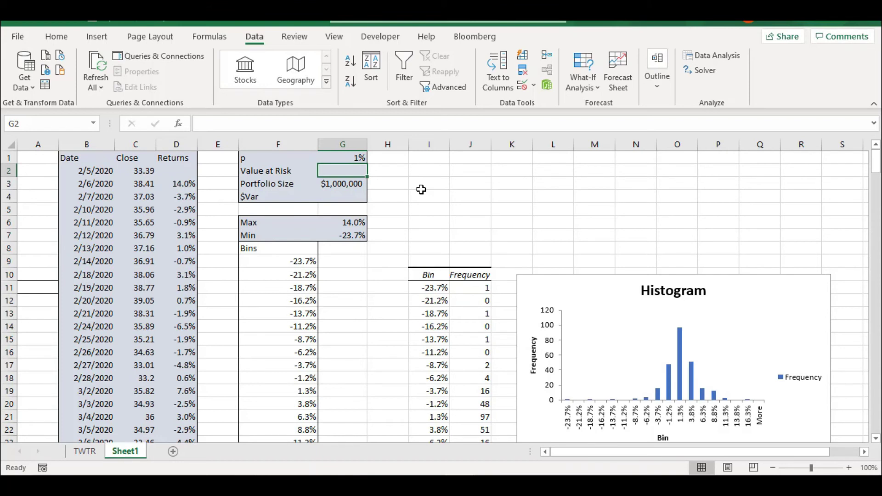
Step: Enter =PERCENTILE.EXC(D3:D255,G1) in G2 for a -17.5% value at risk, then verify it
{"action": "type", "text": "=per"}
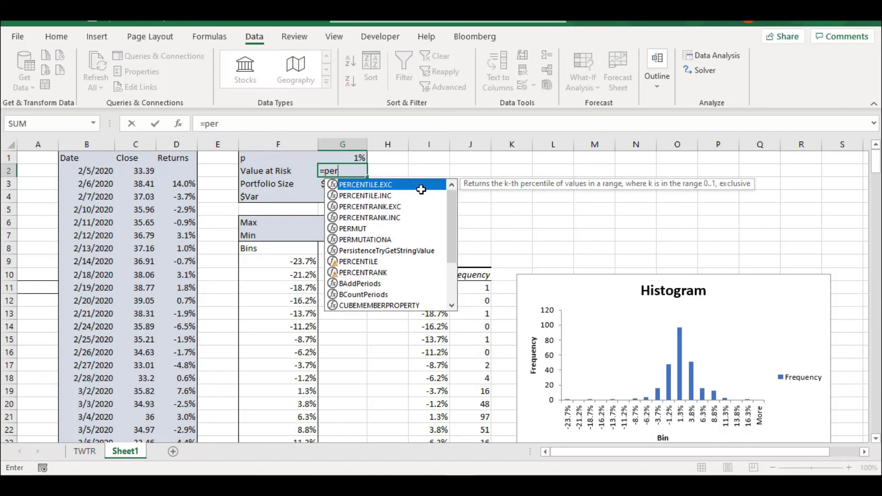
{"action": "double_click", "coordinate": [421, 189]}
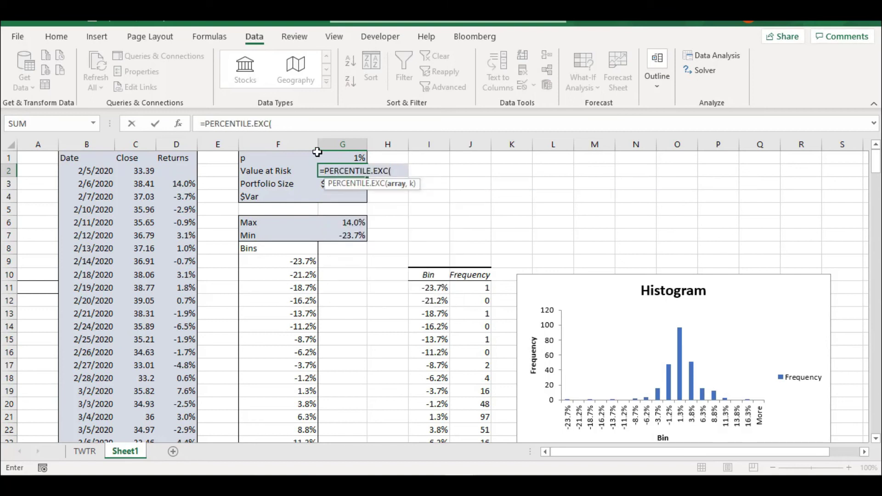
{"action": "left_click", "coordinate": [184, 184]}
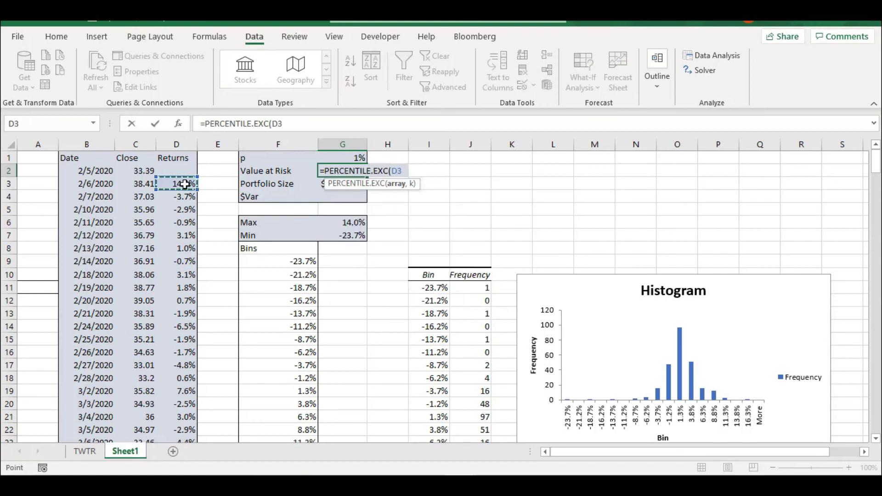
{"action": "key", "text": "ctrl+shift+Down"}
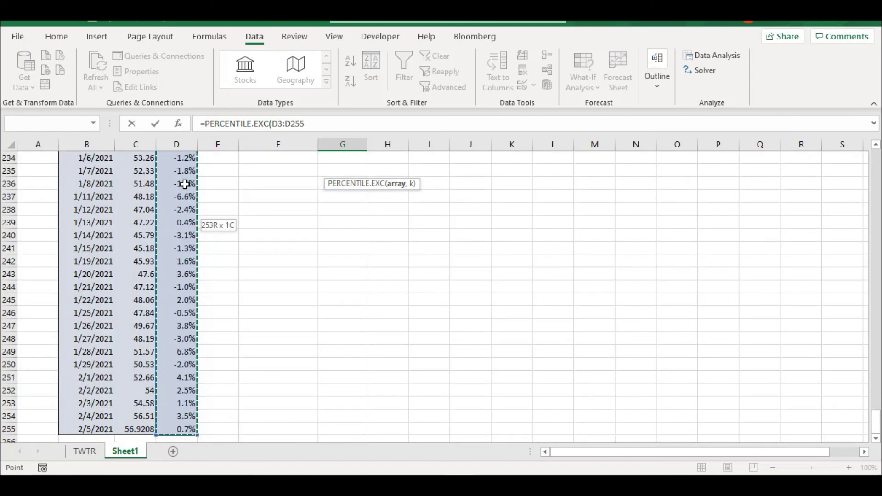
{"action": "type", "text": ","}
{"action": "left_click_drag", "start_coordinate": [875, 420], "coordinate": [876, 147]}
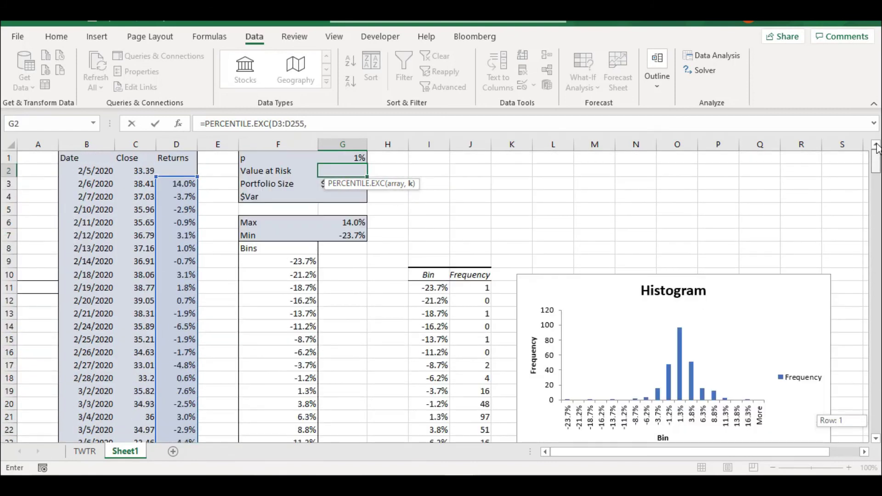
{"action": "left_click", "coordinate": [356, 158]}
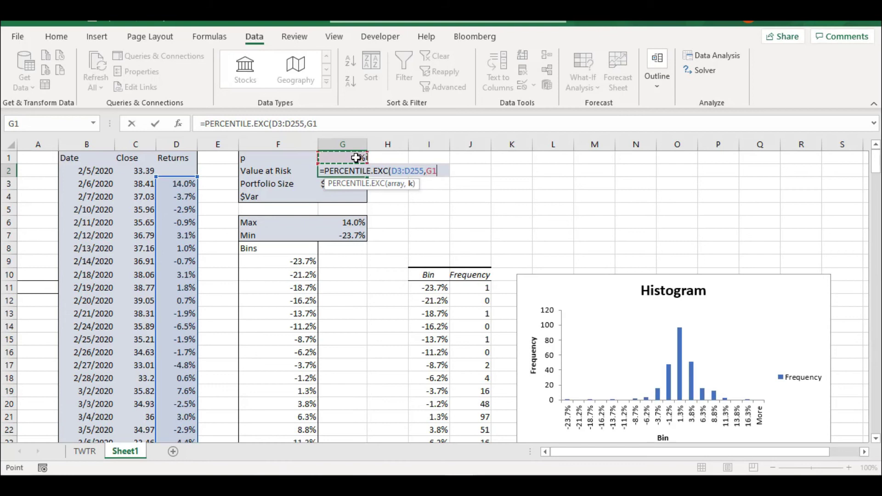
{"action": "type", "text": ")"}
{"action": "key", "text": "Return"}
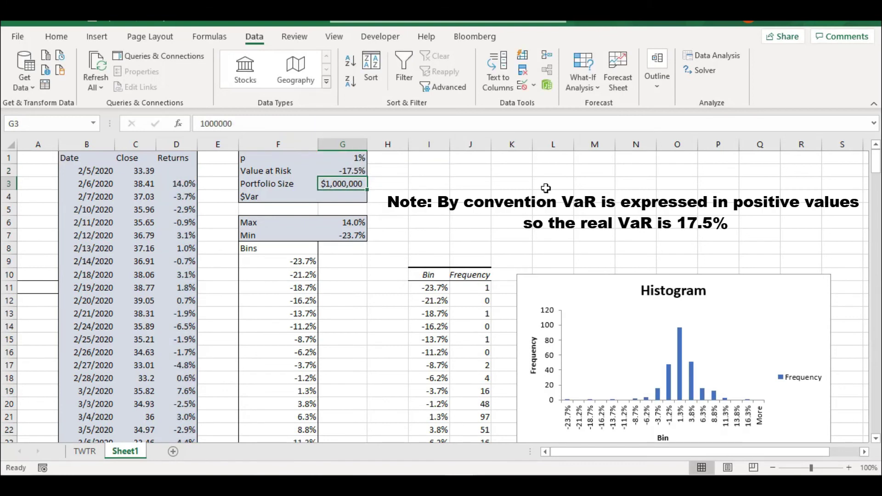
{"action": "key", "text": "Up"}
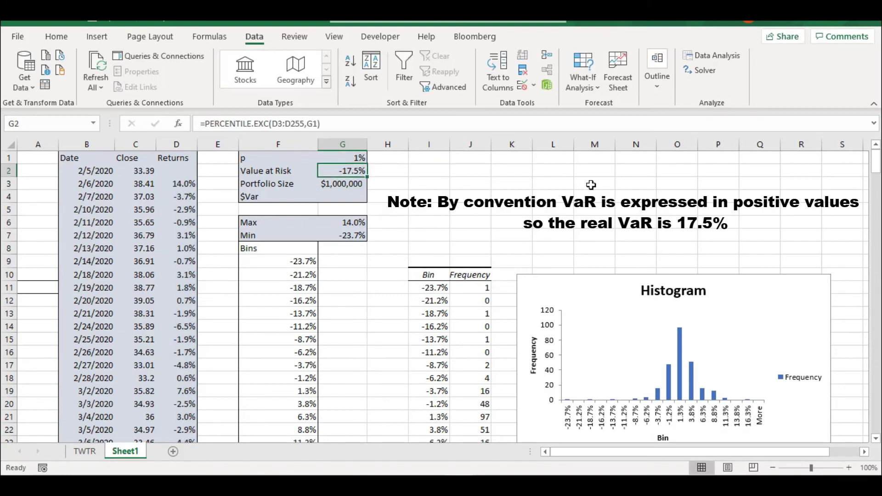
{"action": "key", "text": "Up"}
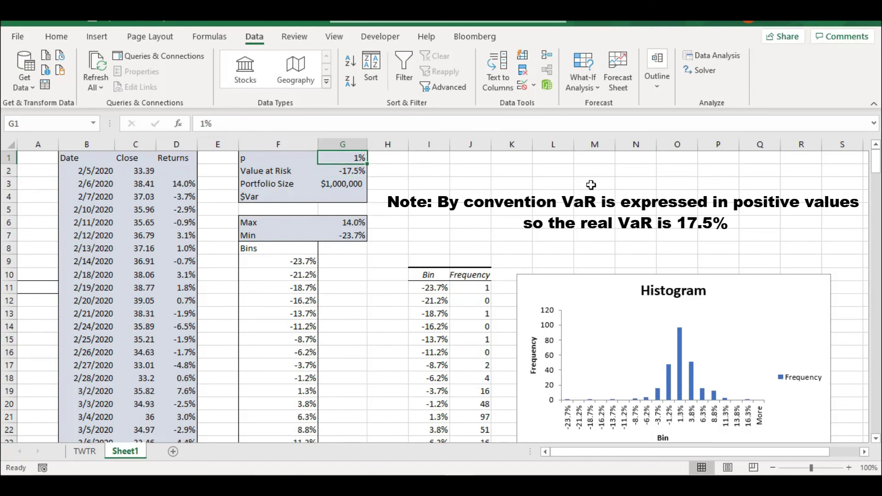
{"action": "key", "text": "Down"}
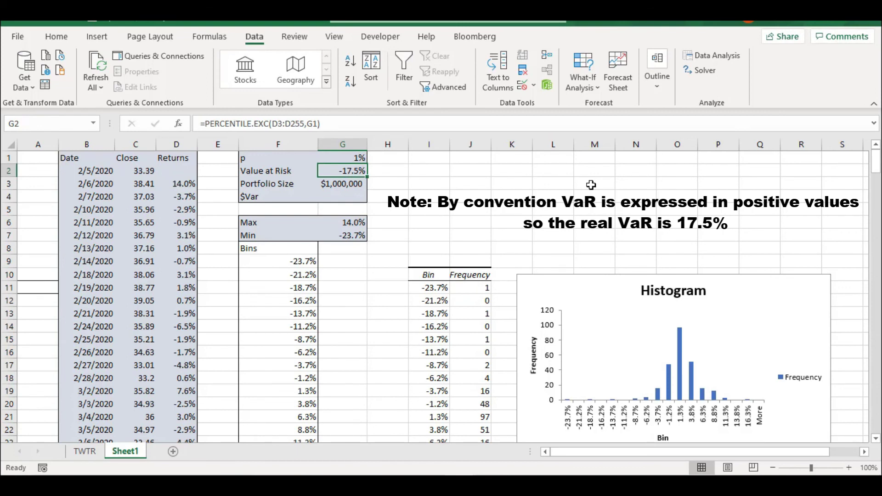
Step: Review the value at risk and $1,000,000 portfolio size, ending on the $Var cell
{"action": "key", "text": "Down"}
{"action": "key", "text": "Up"}
{"action": "key", "text": "Down"}
{"action": "key", "text": "Left"}
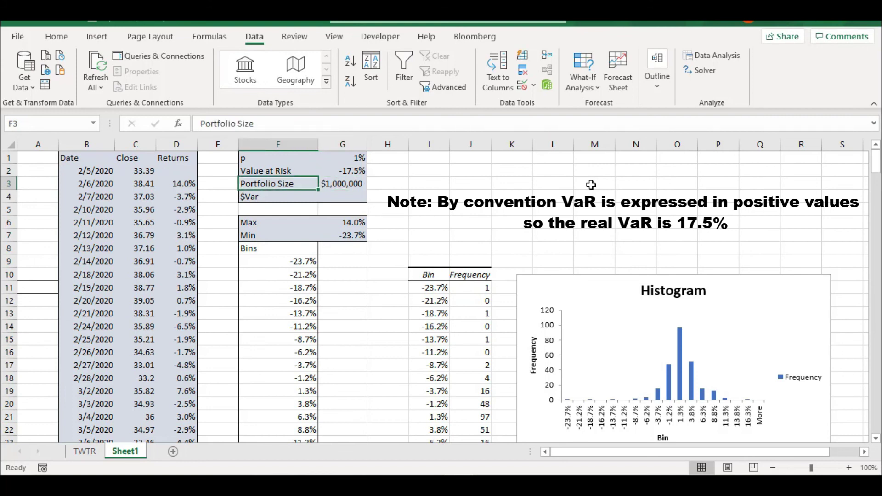
{"action": "key", "text": "Right"}
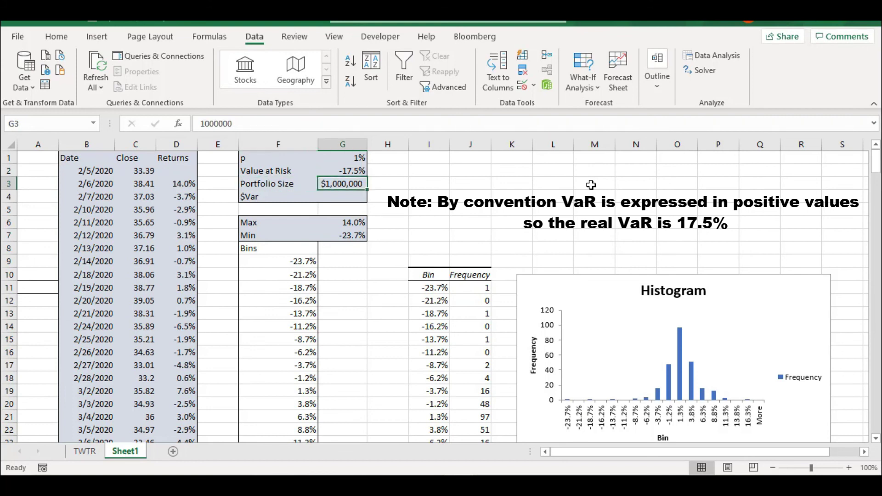
{"action": "key", "text": "Down"}
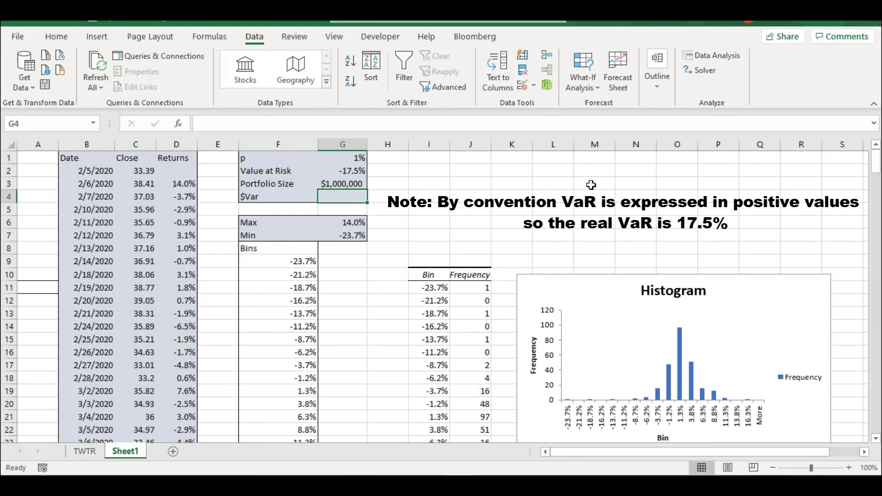
Step: Enter =G2*G3 in G4 for a dollar VaR of ($175,082.29)
{"action": "type", "text": "="}
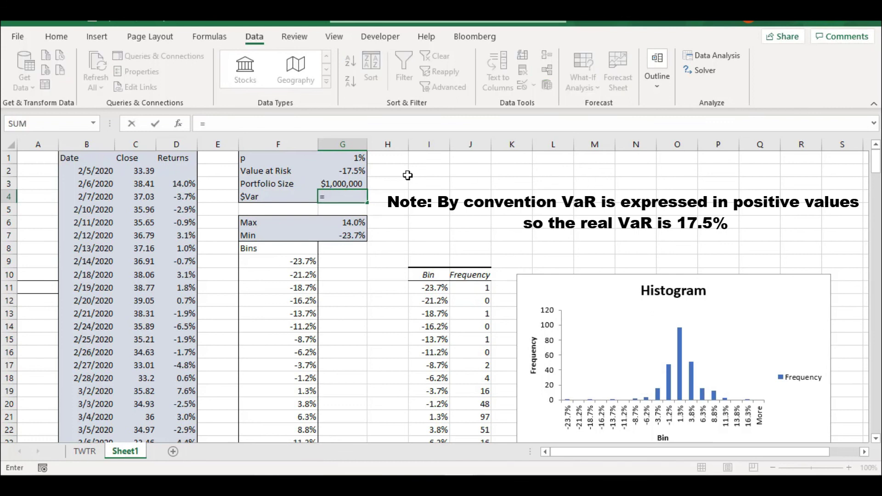
{"action": "left_click", "coordinate": [361, 171]}
{"action": "type", "text": "*"}
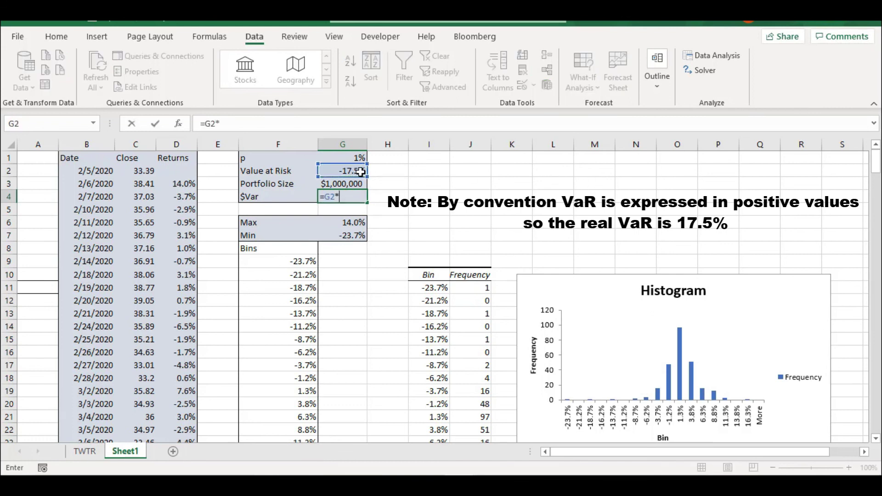
{"action": "left_click", "coordinate": [352, 182]}
{"action": "key", "text": "ctrl+Return"}
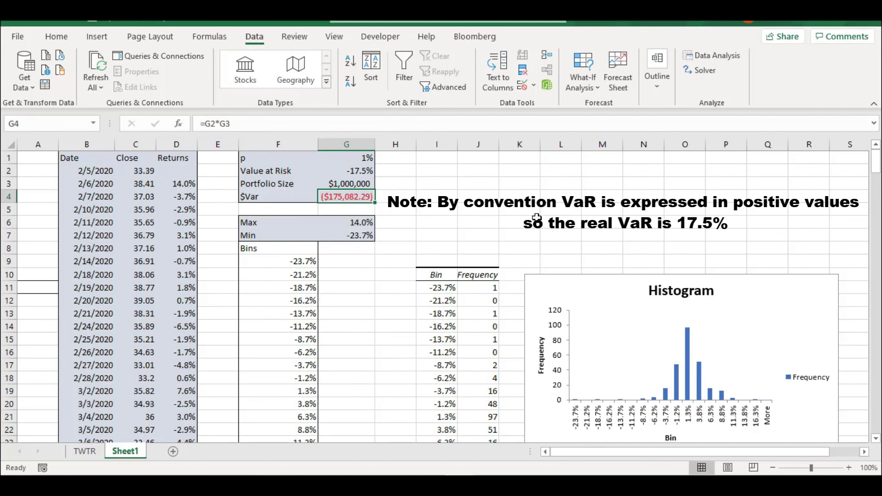
{"action": "key", "text": "Up"}
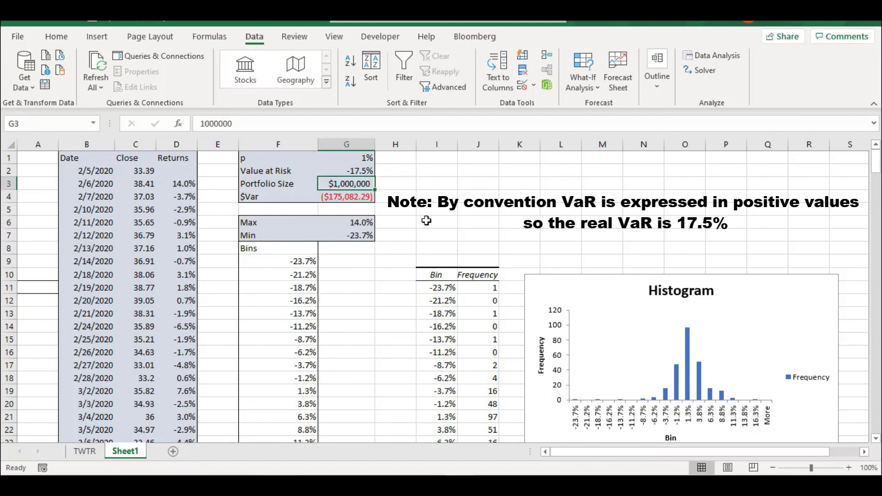
{"action": "key", "text": "Up"}
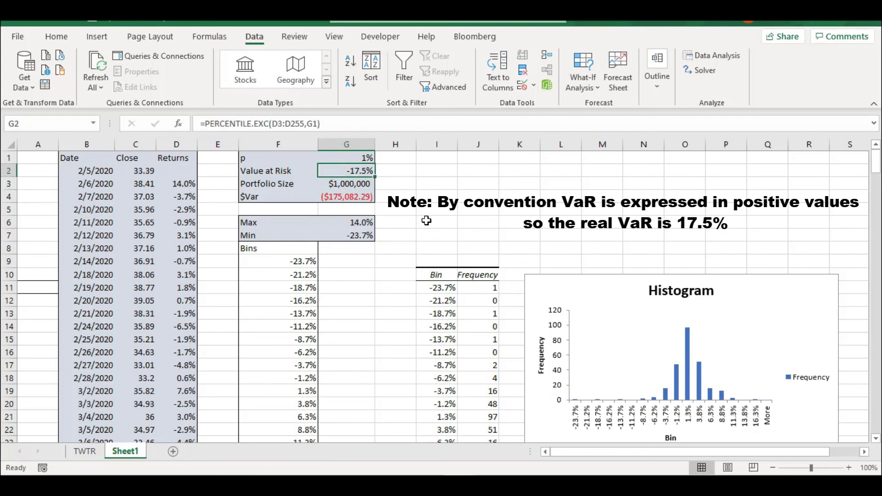
{"action": "key", "text": "Down"}
{"action": "key", "text": "Up"}
{"action": "key", "text": "Down"}
{"action": "key", "text": "Down"}
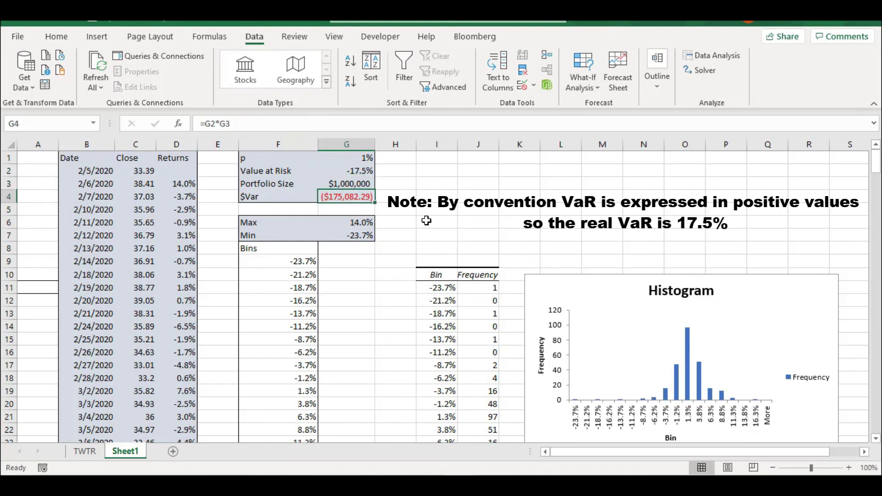
{"action": "key", "text": "Up"}
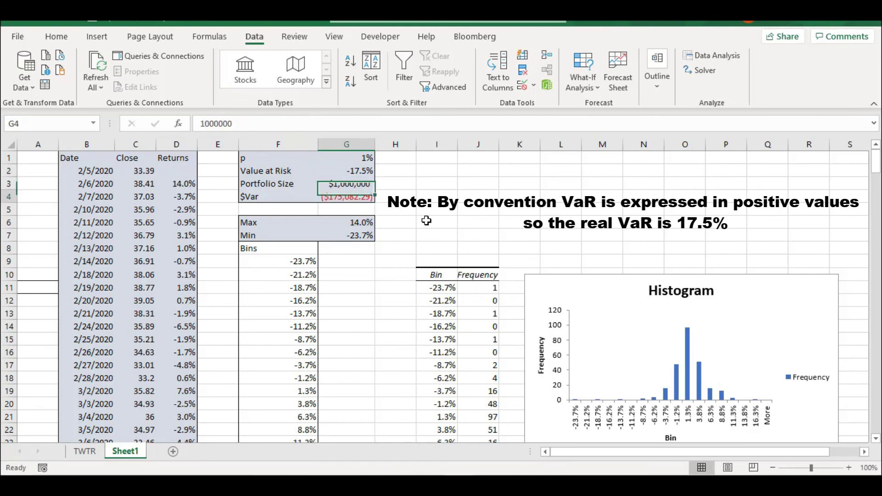
{"action": "key", "text": "Down"}
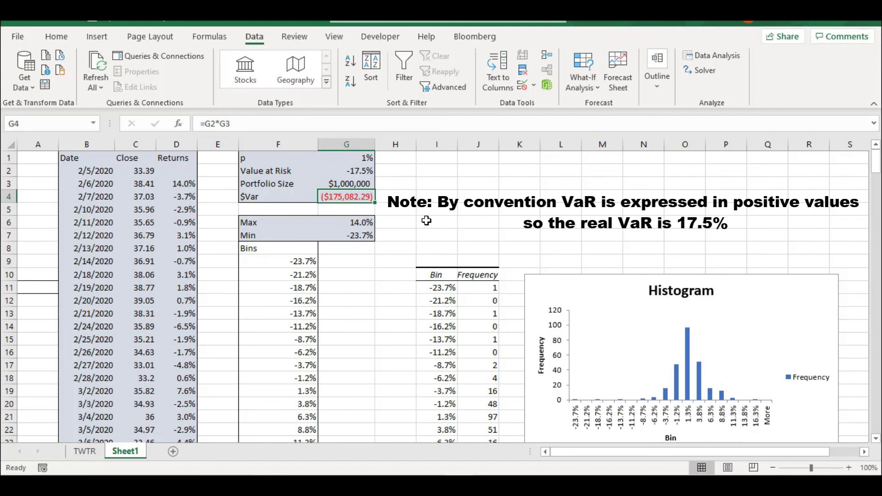